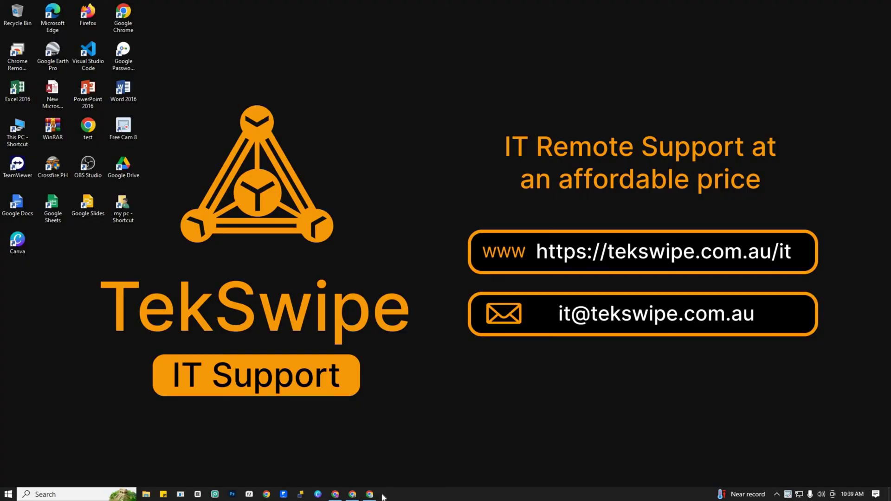
Step: Open a new Chrome window and load upscayl.org
left_click(369, 496)
type("upscayl")
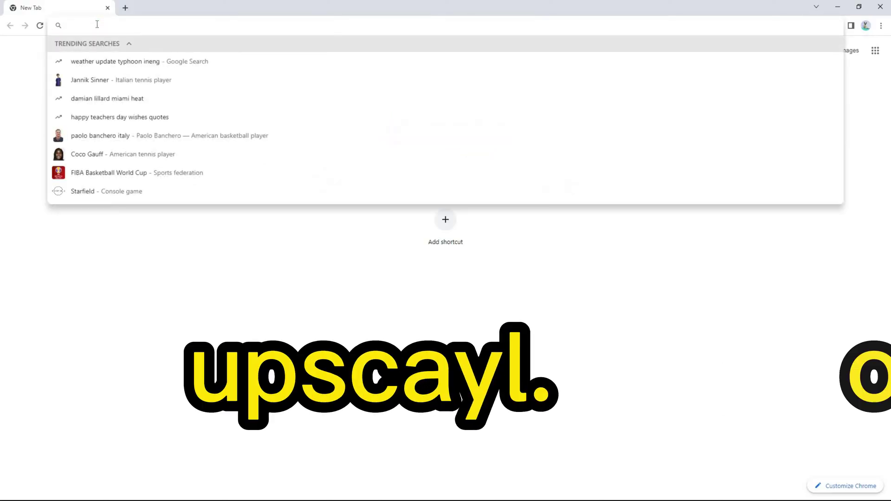
type(".org")
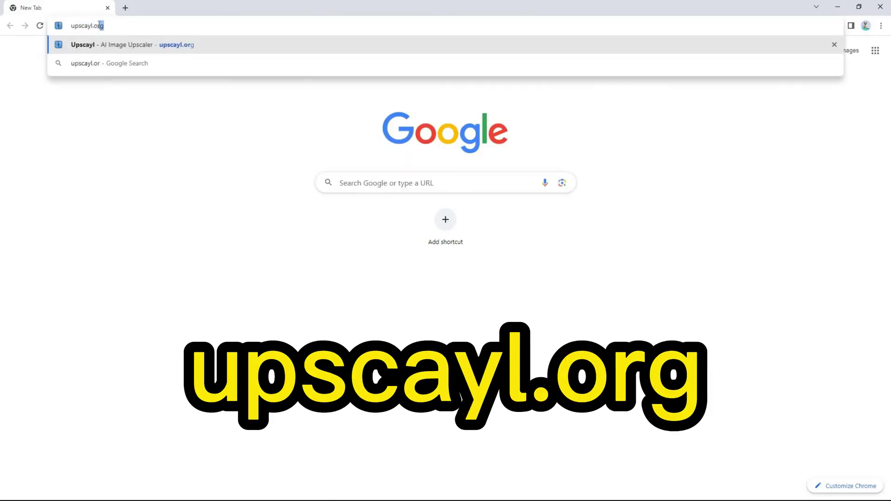
key("Return")
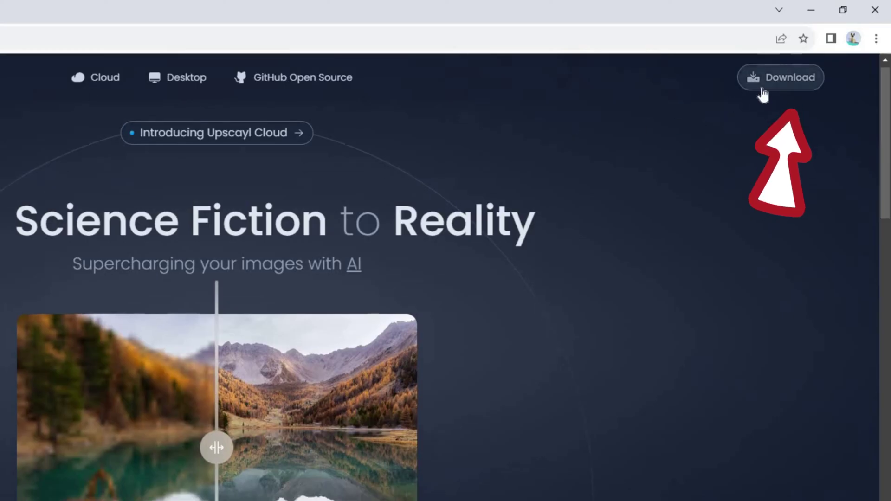
Step: Download the Windows EXE installer from the upscayl.org download section
left_click(767, 87)
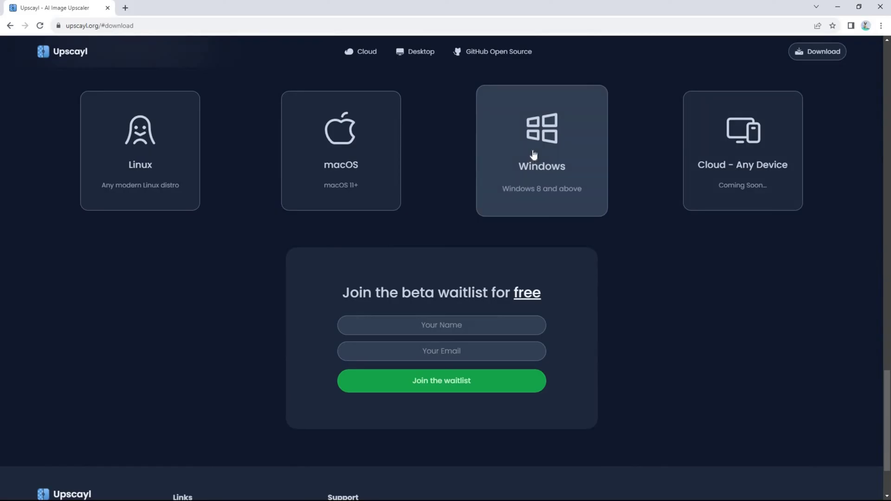
left_click(532, 148)
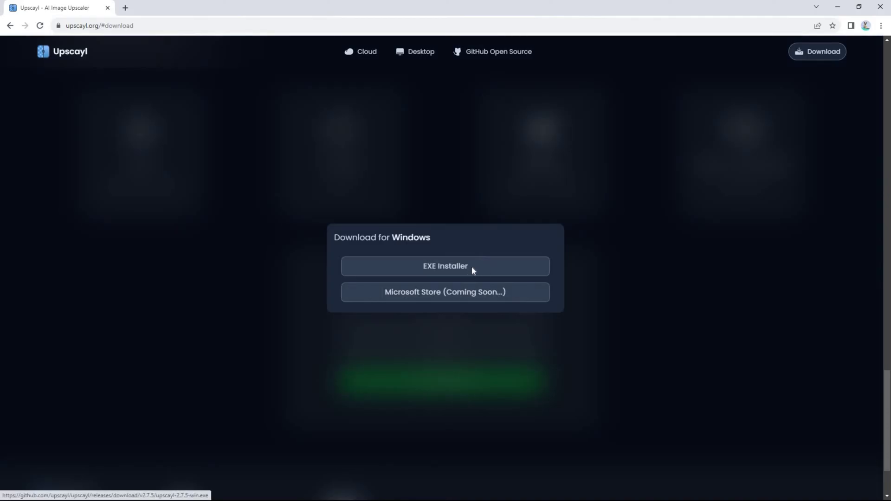
left_click(471, 267)
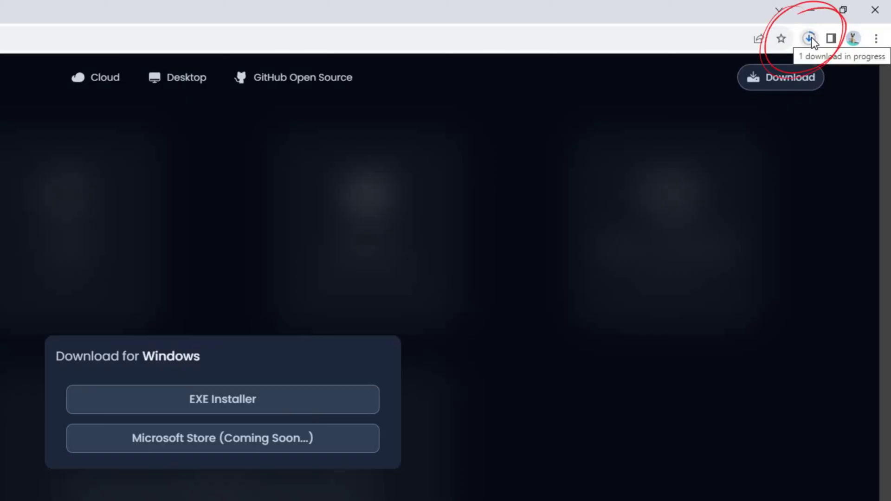
Step: Launch upscayl-2.7.5-win.exe from Chrome's downloads, approving the Run and UAC prompts
left_click(838, 27)
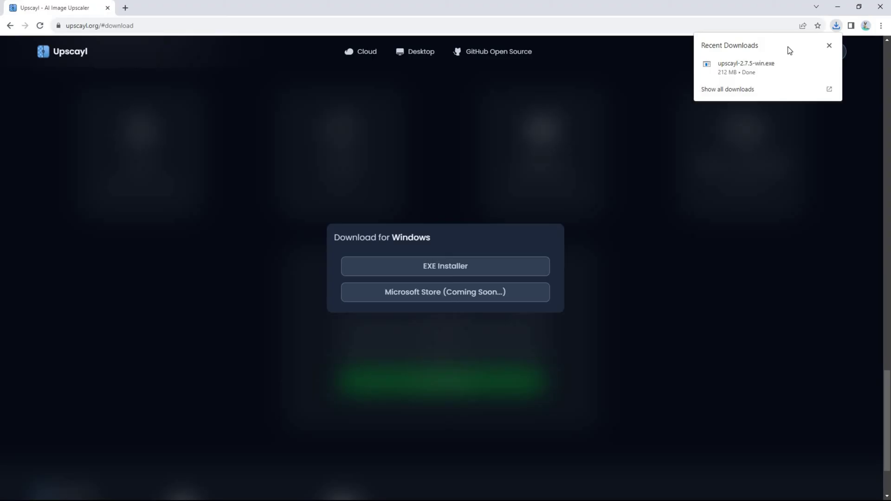
mouse_move(748, 68)
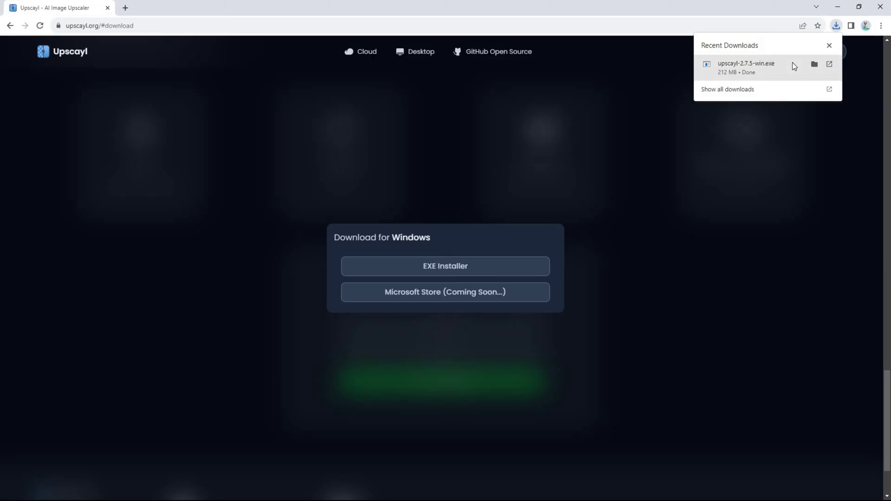
left_click(792, 62)
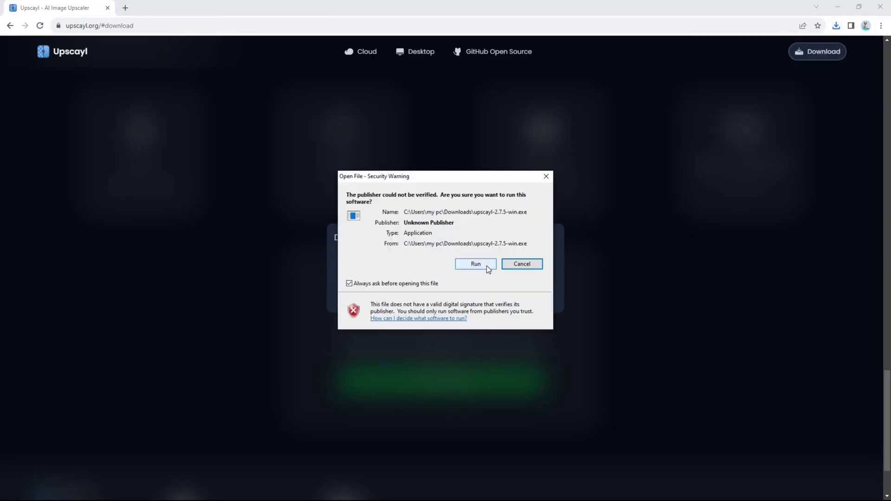
left_click(476, 264)
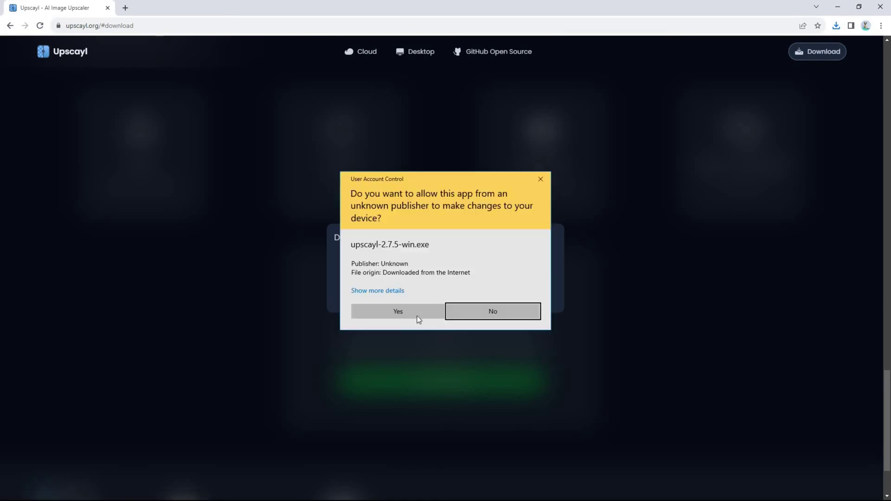
left_click(417, 316)
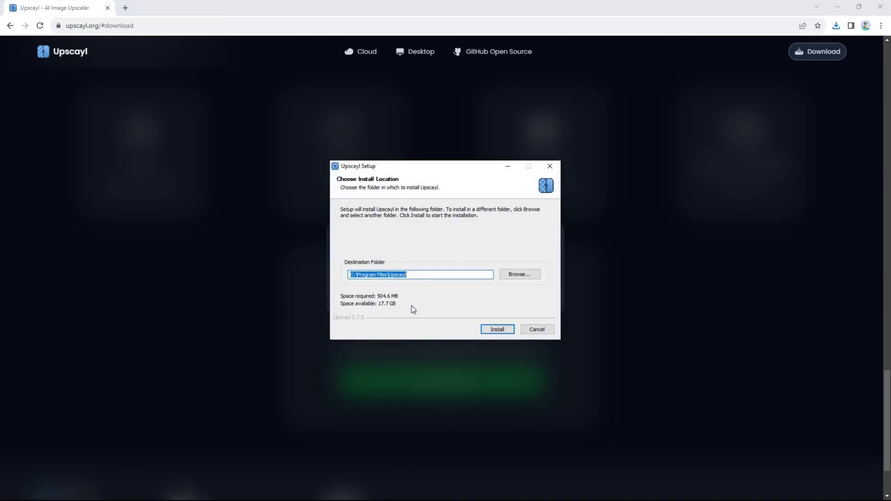
Step: Select D:\Upscayl\ as the install folder in the folder browser
left_click(530, 275)
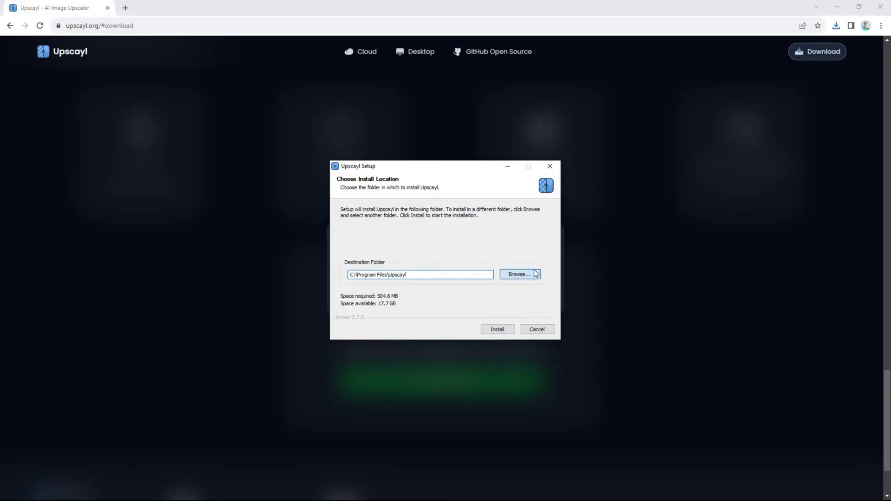
left_click(410, 285)
scroll(446, 278, "down", 5)
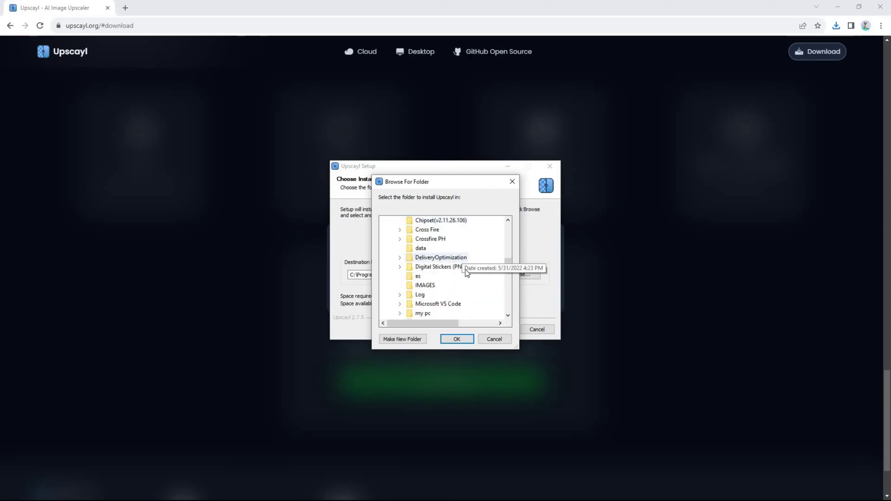
left_click(446, 293)
left_click(456, 338)
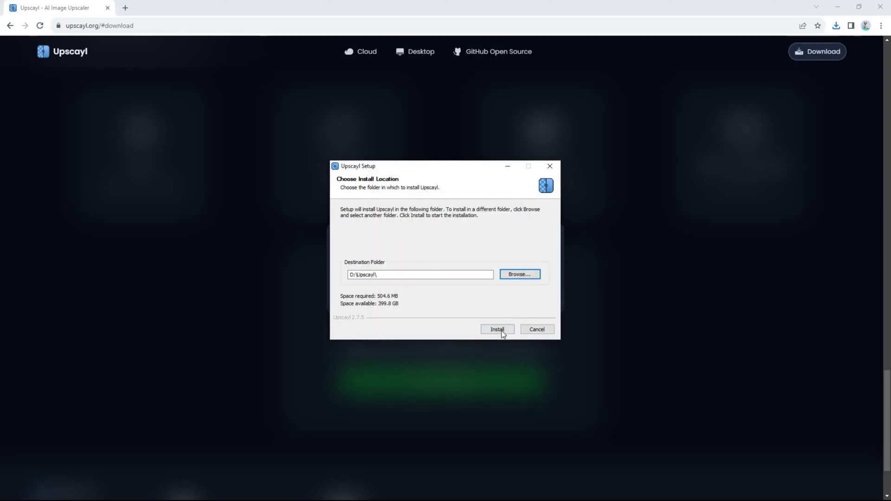
Step: Install Upscayl to D:\Upscayl\, then finish with Run Upscayl still checked
left_click(497, 329)
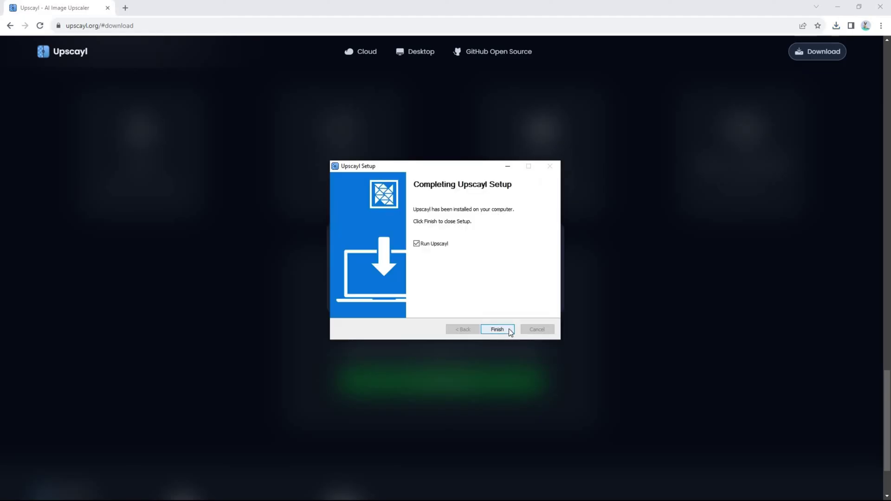
left_click(507, 328)
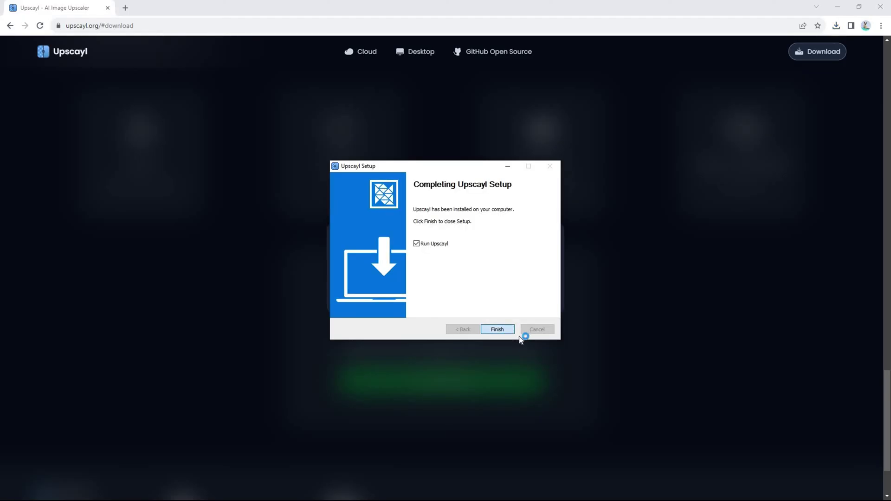